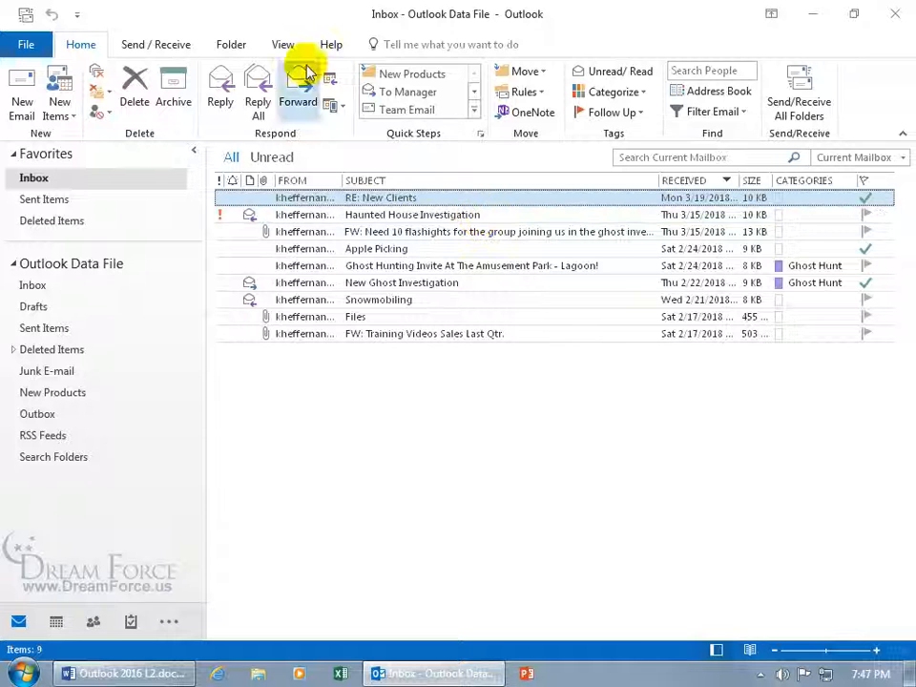
# - Open the conditional formatting rules in the Inbox's view settings
pyautogui.click(285, 45)
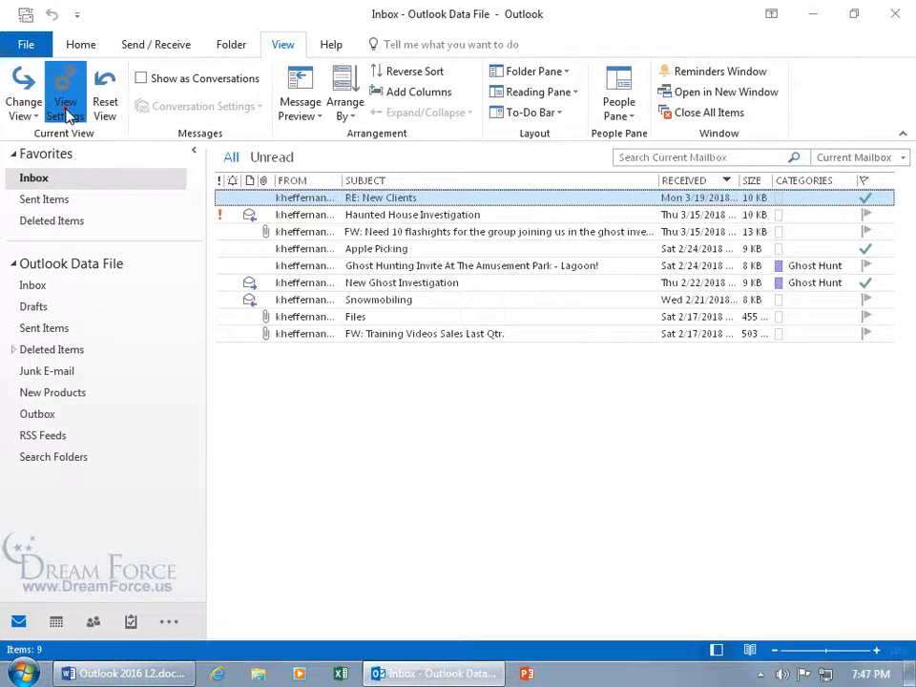
pyautogui.click(65, 107)
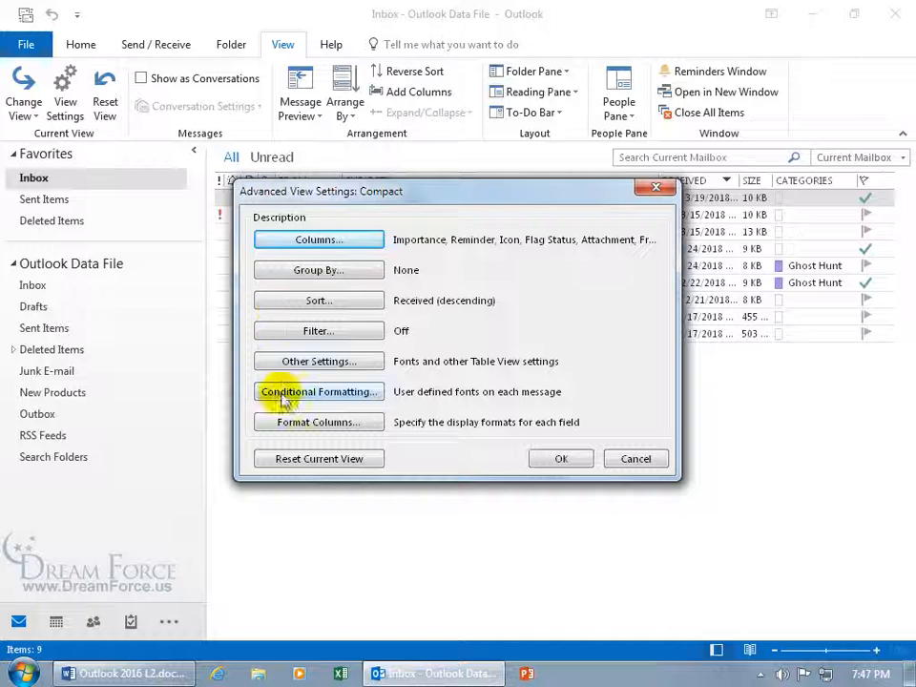
pyautogui.click(353, 401)
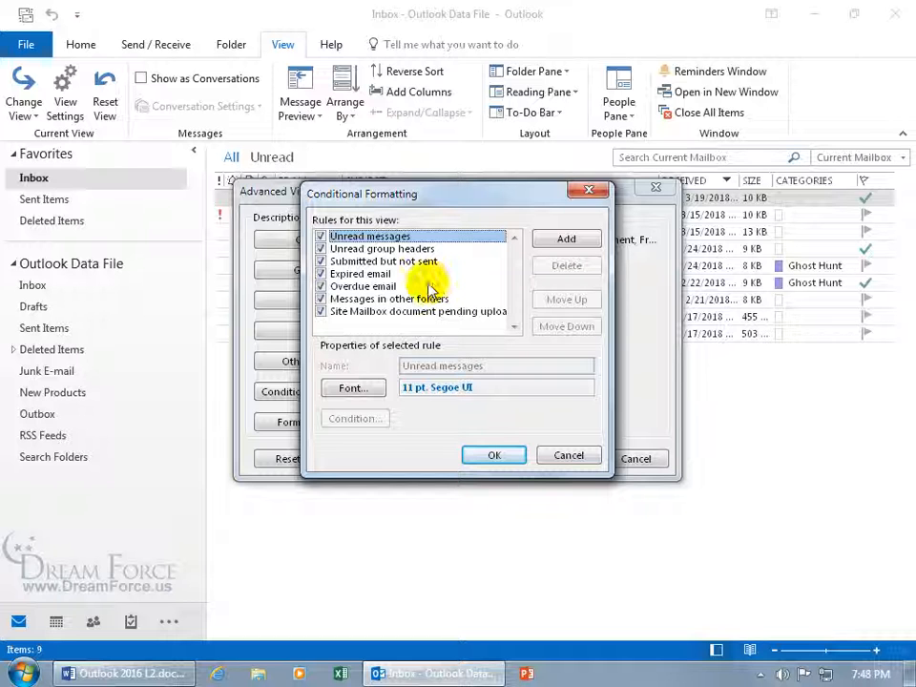
# - Disable the Expired email formatting rule and enable it again
pyautogui.click(370, 276)
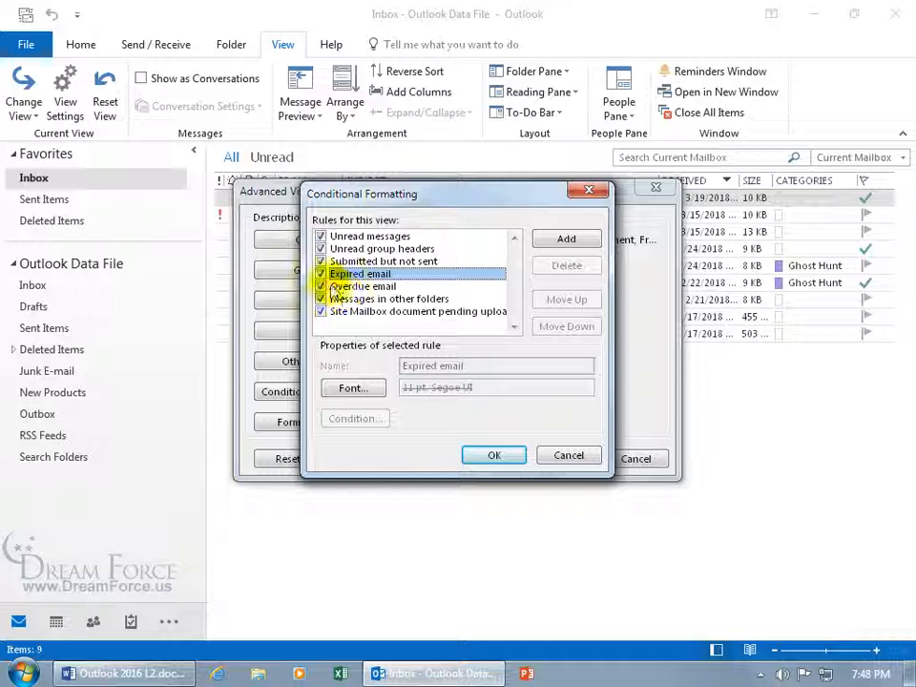
pyautogui.click(322, 274)
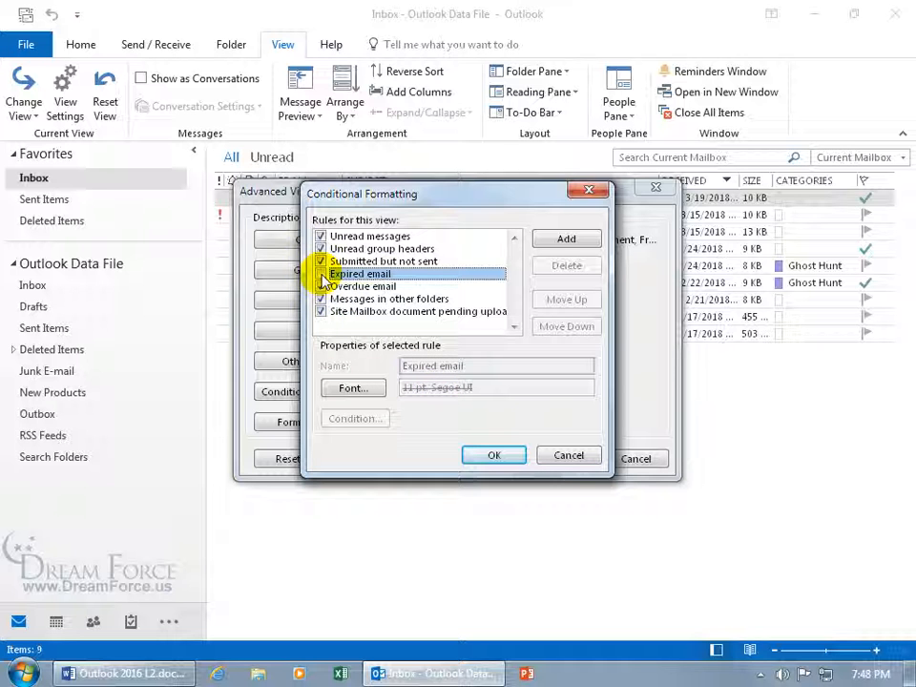
pyautogui.click(323, 274)
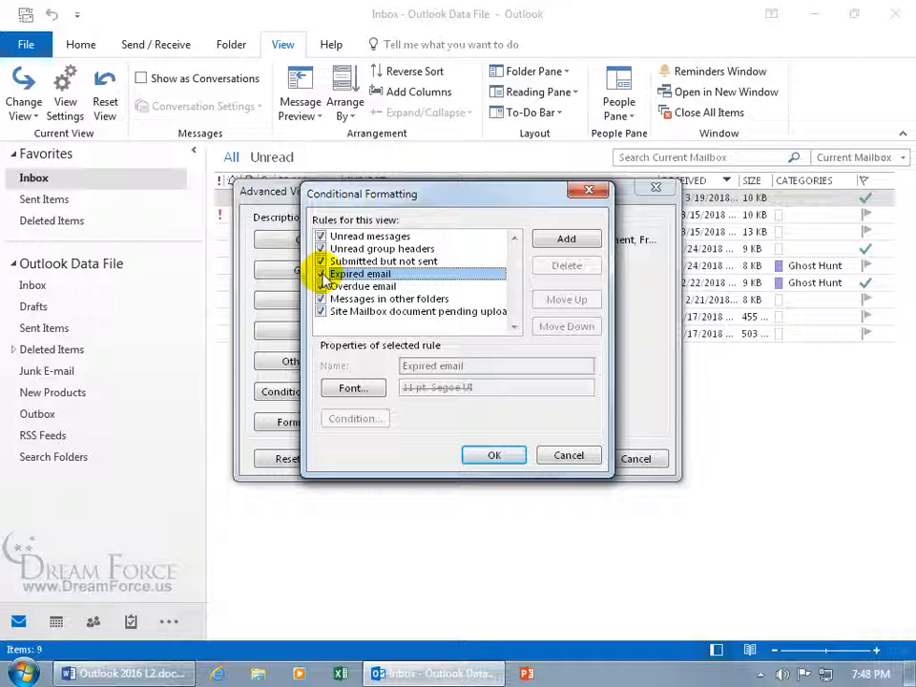
# - Add a conditional formatting rule named Investigation with its font set to Bold, Big and Maroon
pyautogui.click(569, 239)
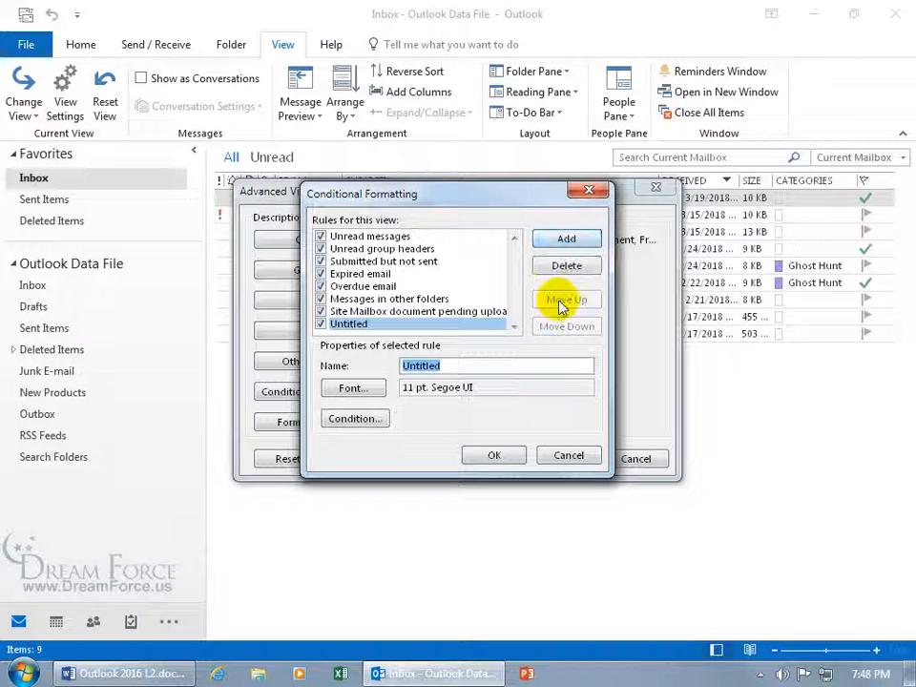
pyautogui.write('Investigation')
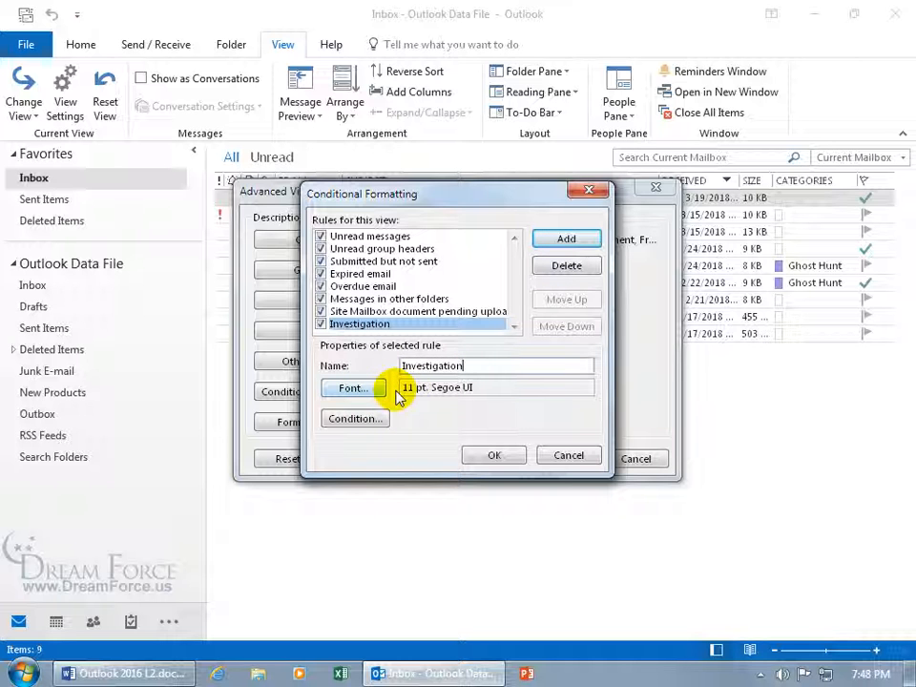
pyautogui.click(353, 388)
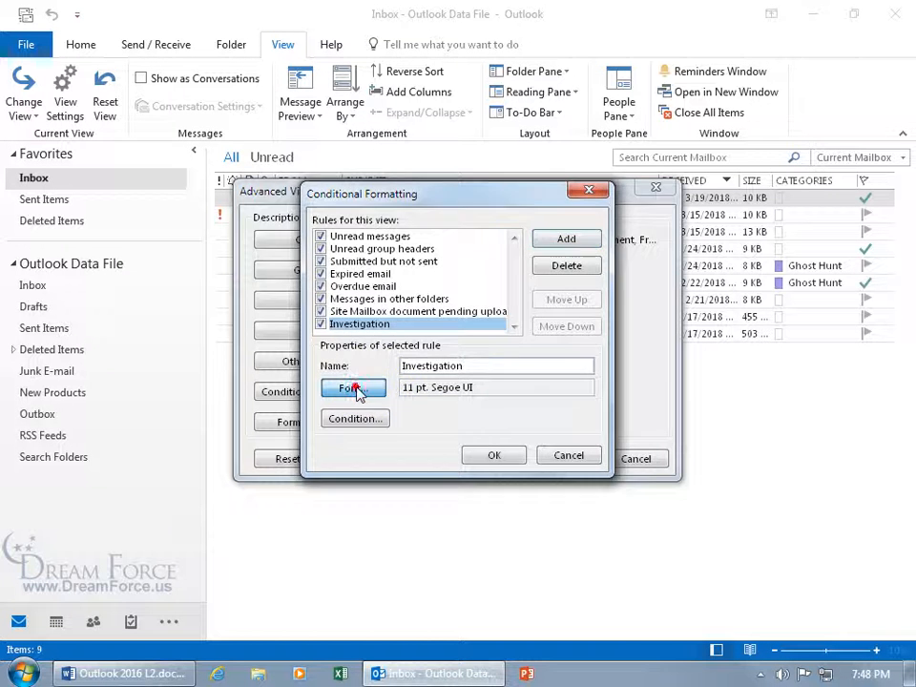
pyautogui.click(423, 300)
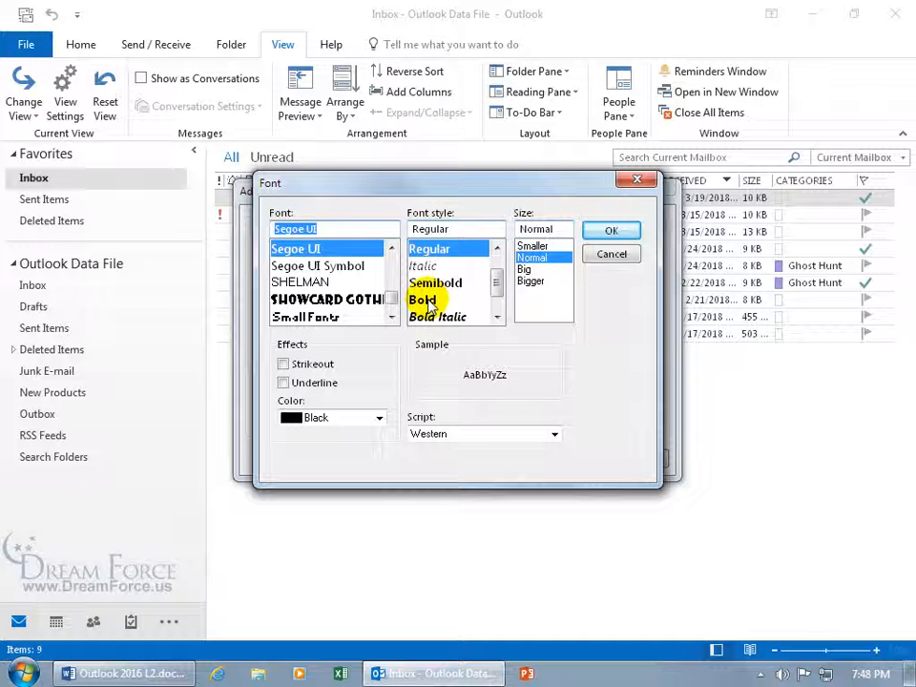
pyautogui.click(525, 270)
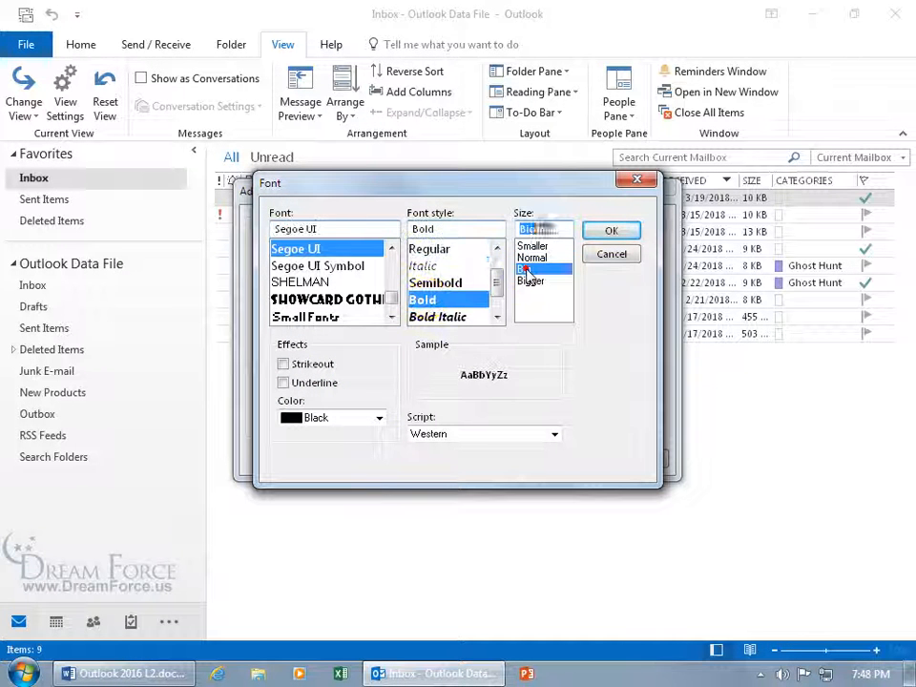
pyautogui.click(381, 421)
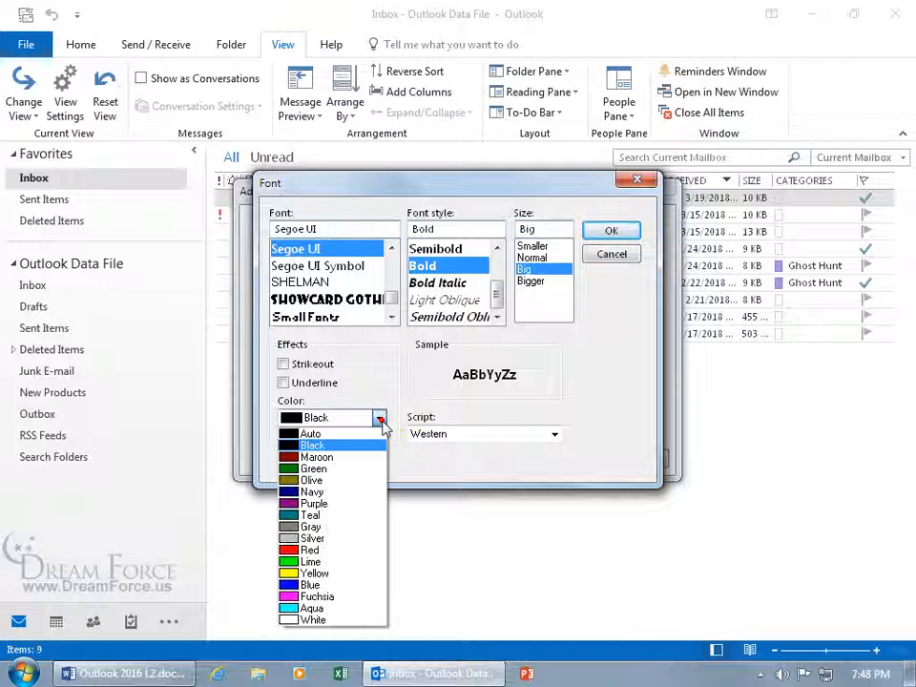
pyautogui.click(351, 457)
pyautogui.click(610, 231)
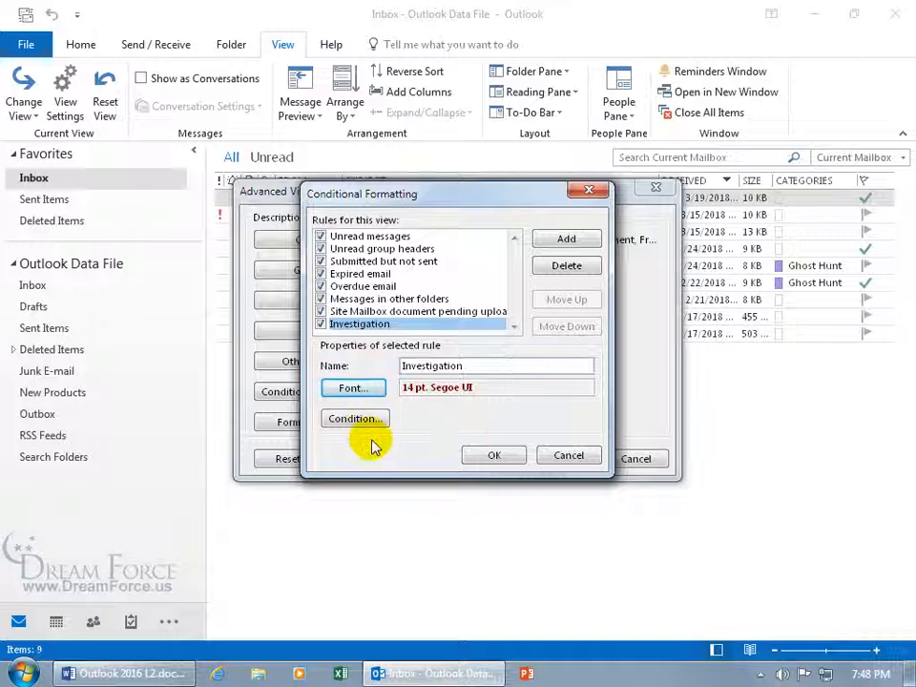
# - Set the rule's condition to search for the word Investigation in the subject field only
pyautogui.click(356, 420)
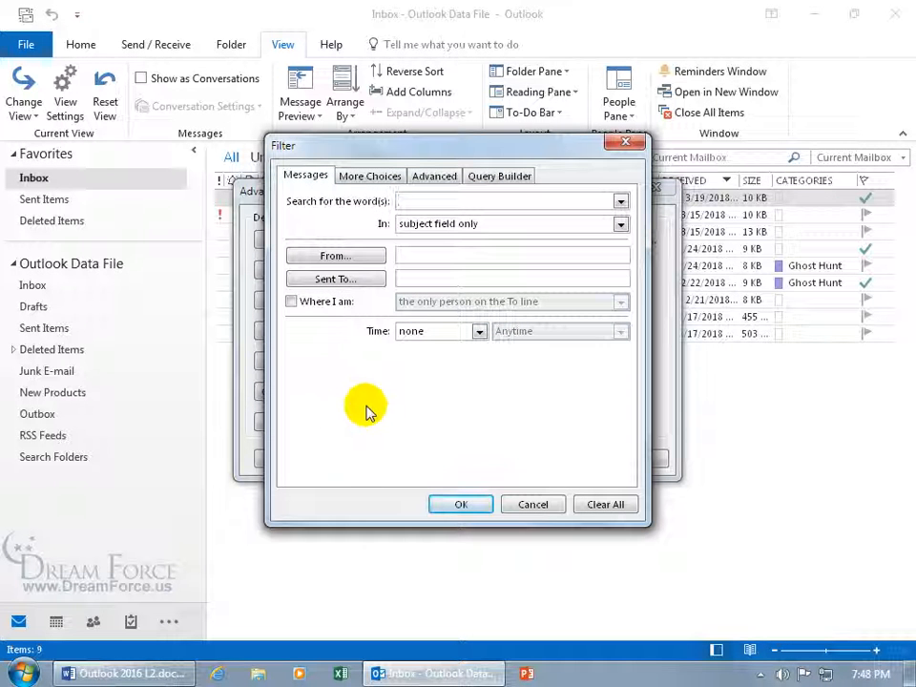
pyautogui.write('Investigation')
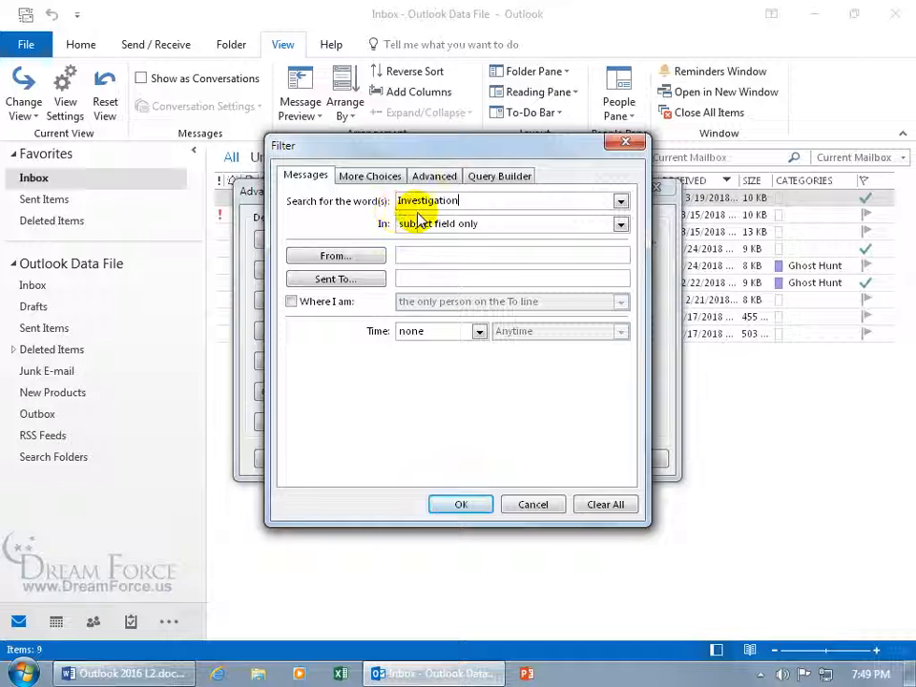
pyautogui.click(621, 225)
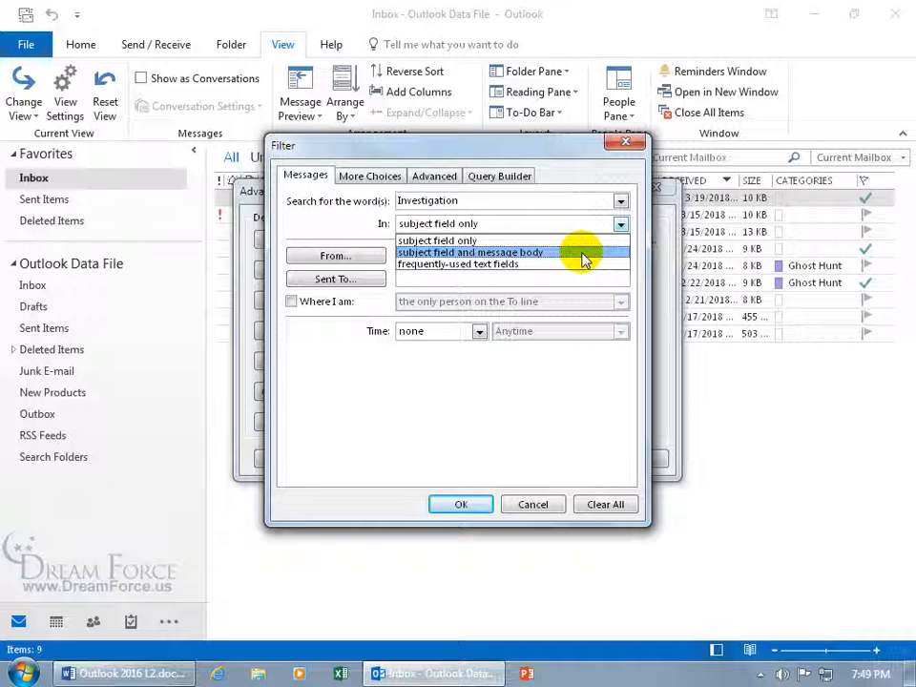
pyautogui.click(352, 224)
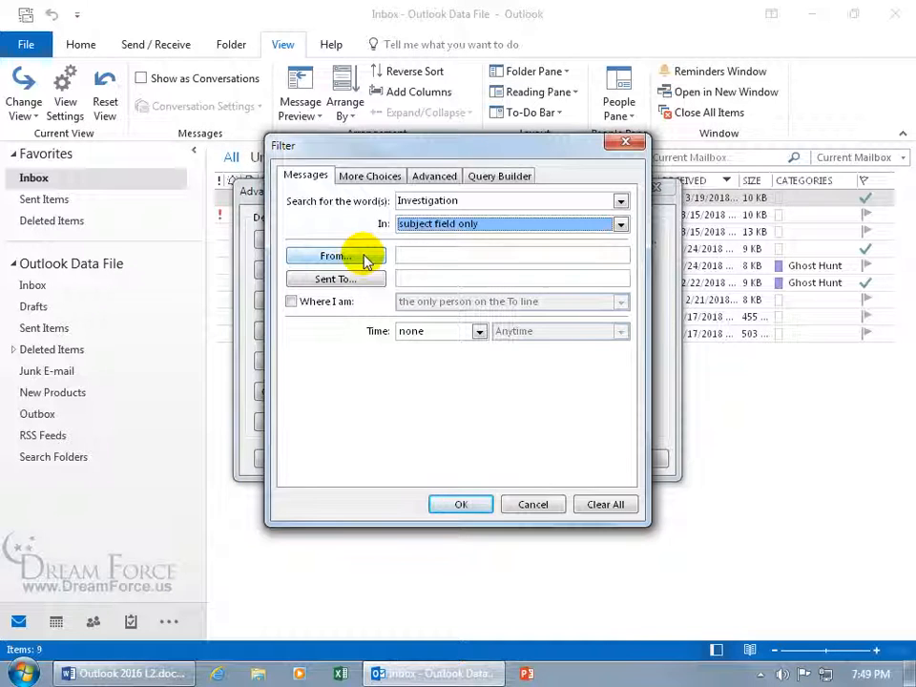
# - Try limiting the condition to messages from one contact, and clear the sender again
pyautogui.click(367, 260)
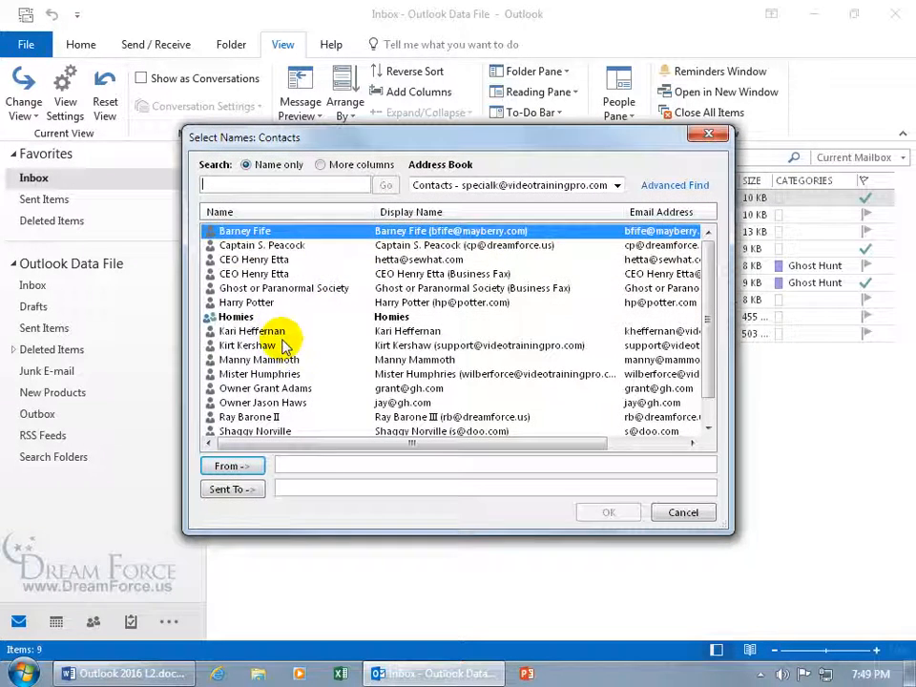
pyautogui.doubleClick(277, 331)
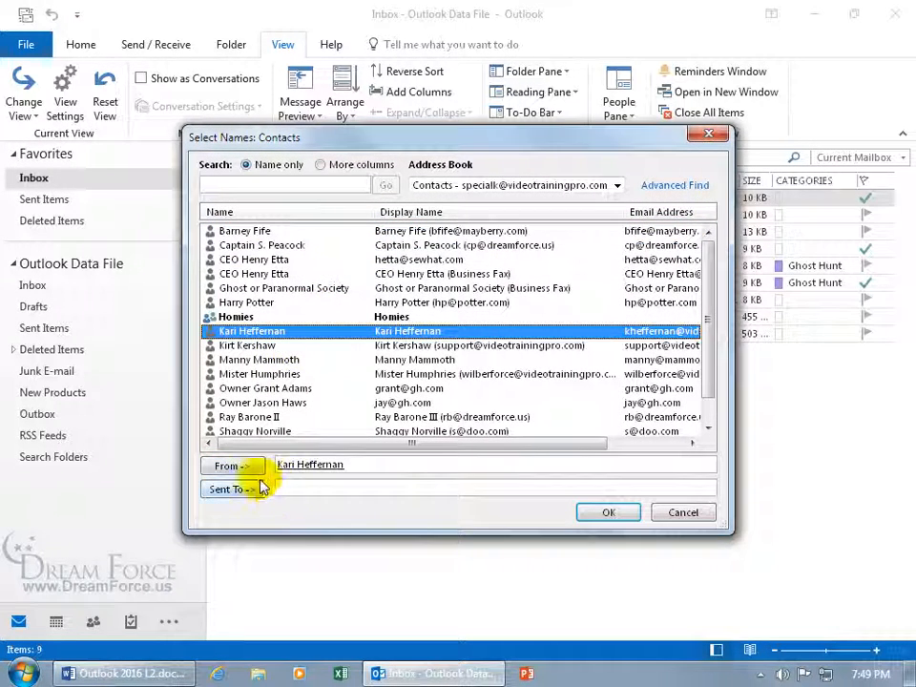
pyautogui.click(589, 512)
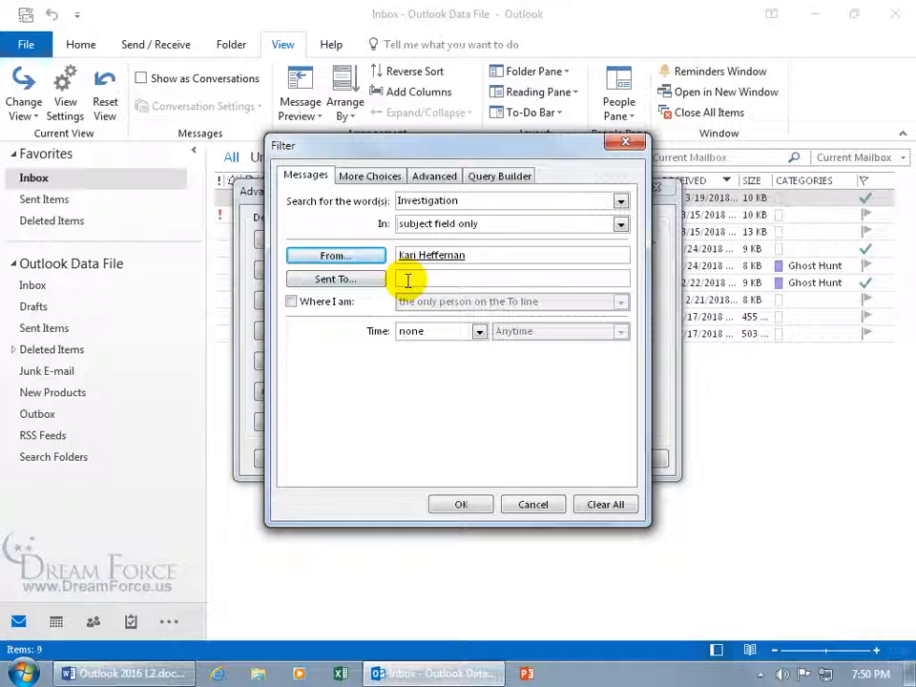
pyautogui.moveTo(468, 255); pyautogui.dragTo(422, 256)
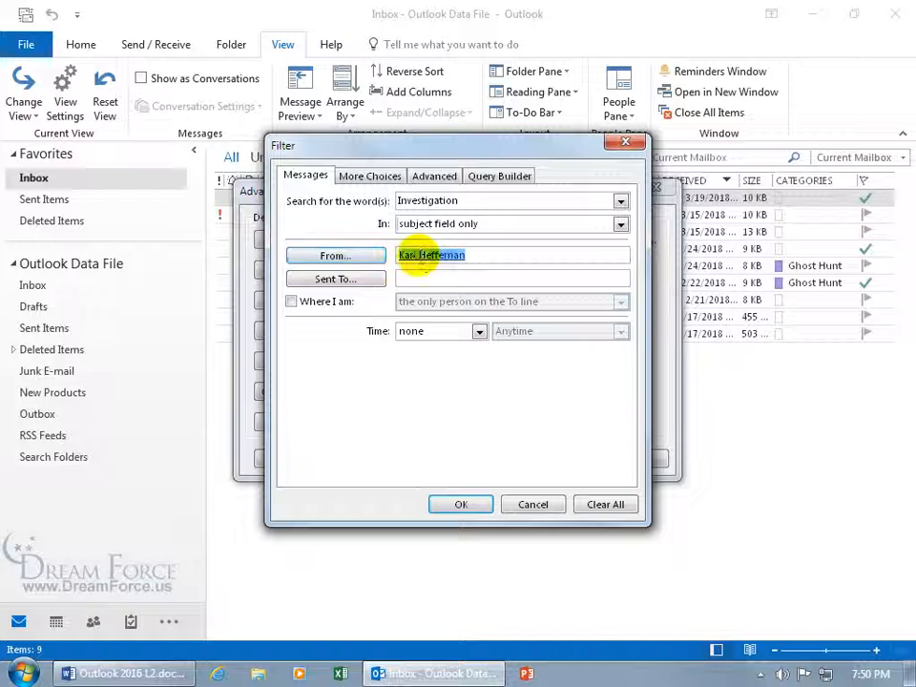
pyautogui.press('Delete')
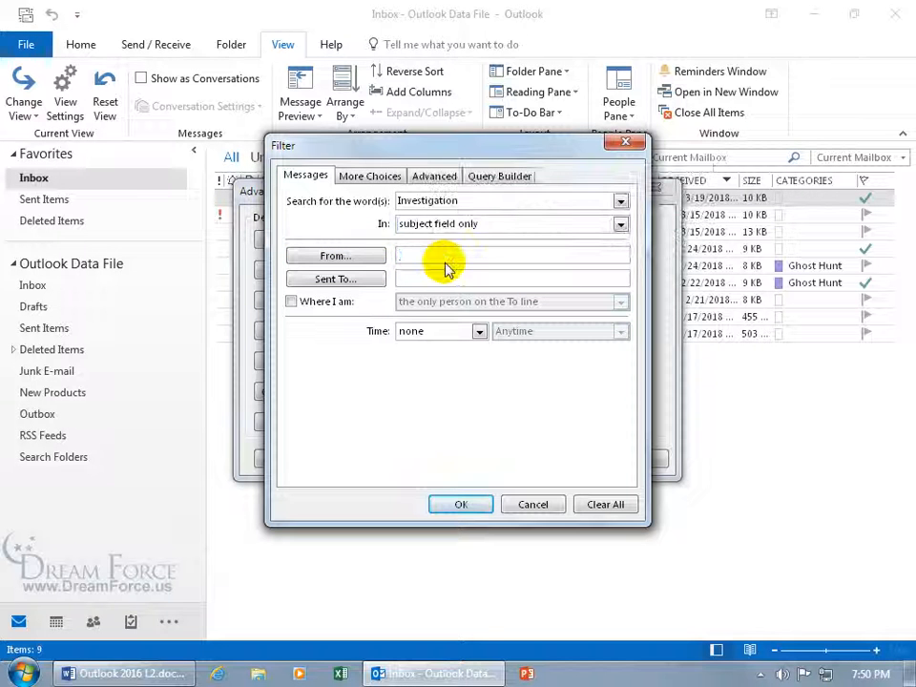
# - Try limiting the condition to items of high importance, and turn that criterion off again
pyautogui.click(378, 179)
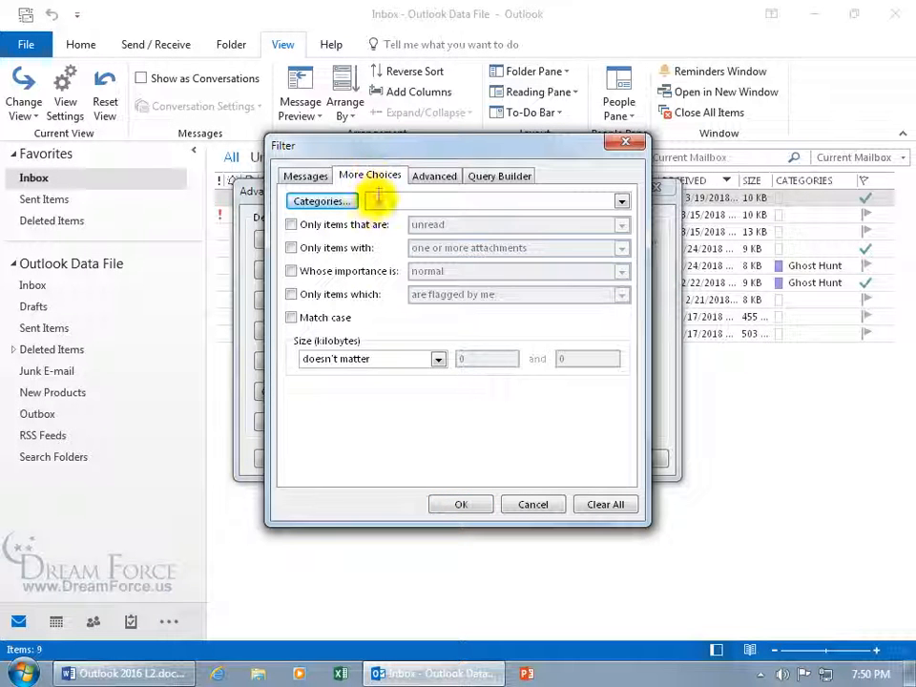
pyautogui.click(292, 272)
pyautogui.click(620, 271)
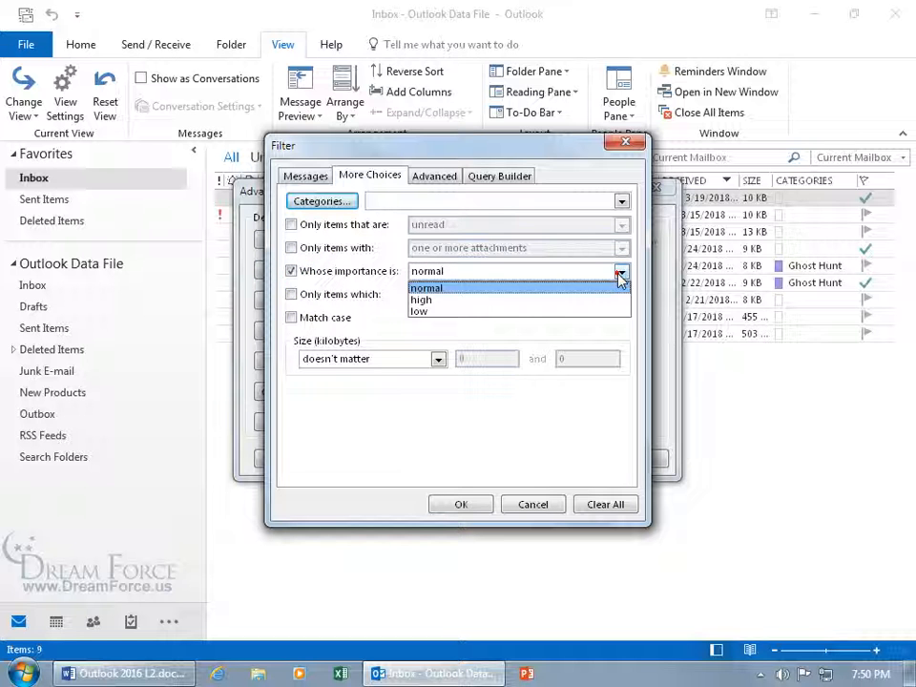
pyautogui.click(563, 300)
pyautogui.click(292, 271)
pyautogui.click(434, 176)
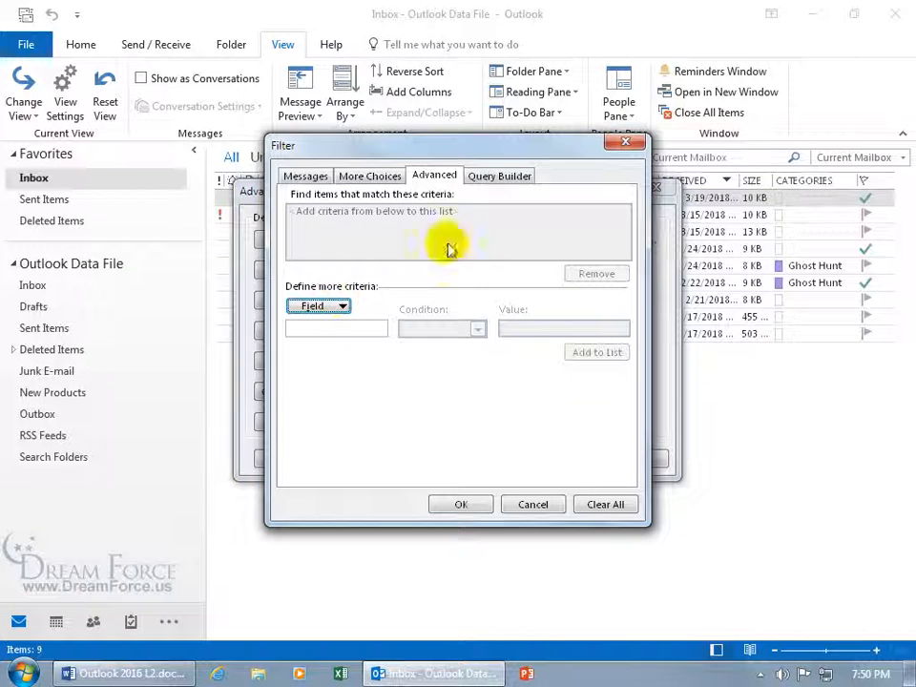
pyautogui.click(499, 176)
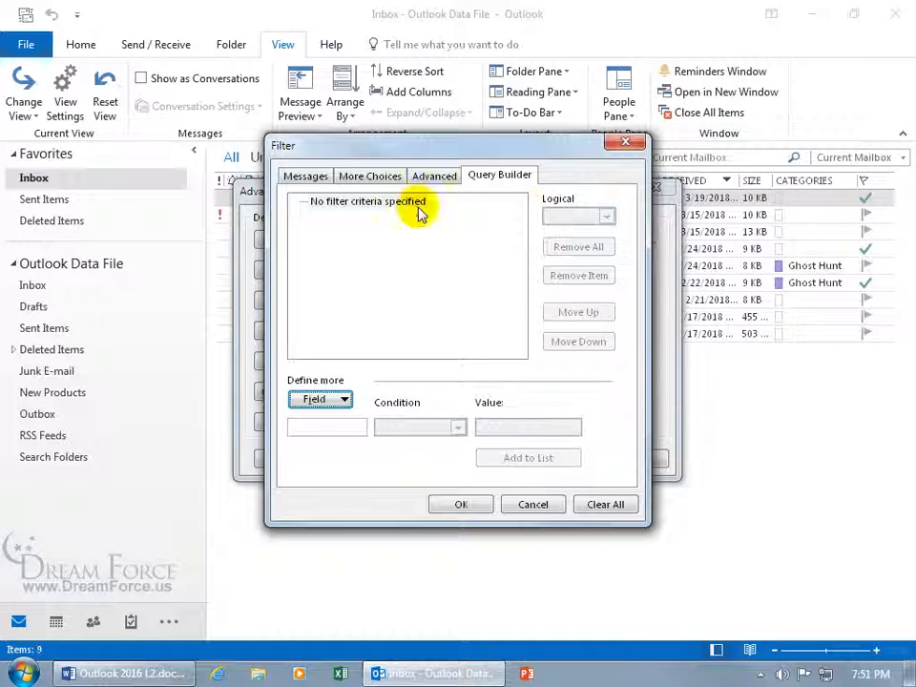
pyautogui.click(307, 177)
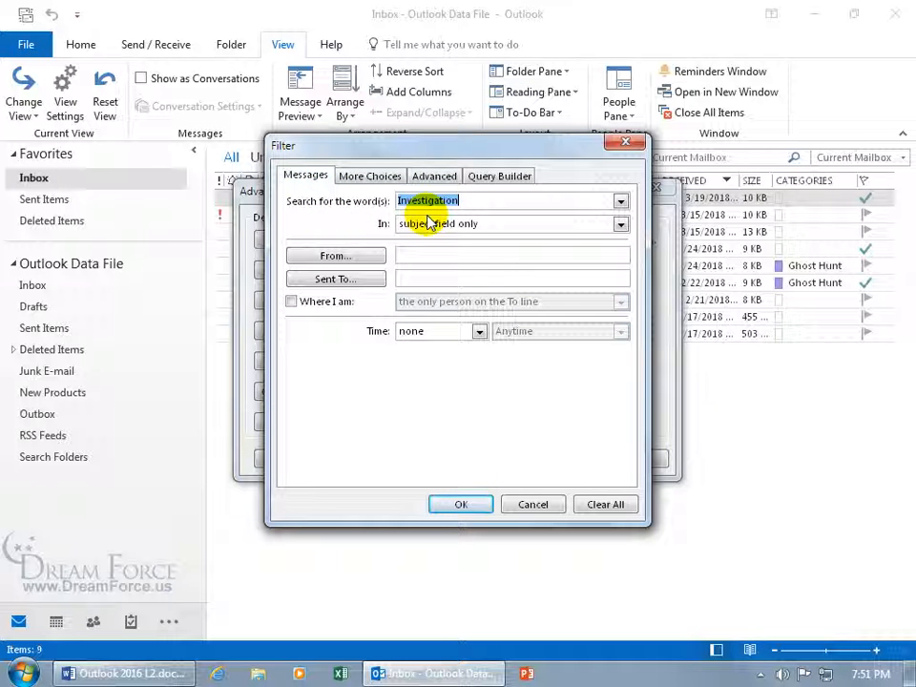
# - Accept the Investigation condition and apply the new formatting rule to the Inbox view
pyautogui.click(466, 503)
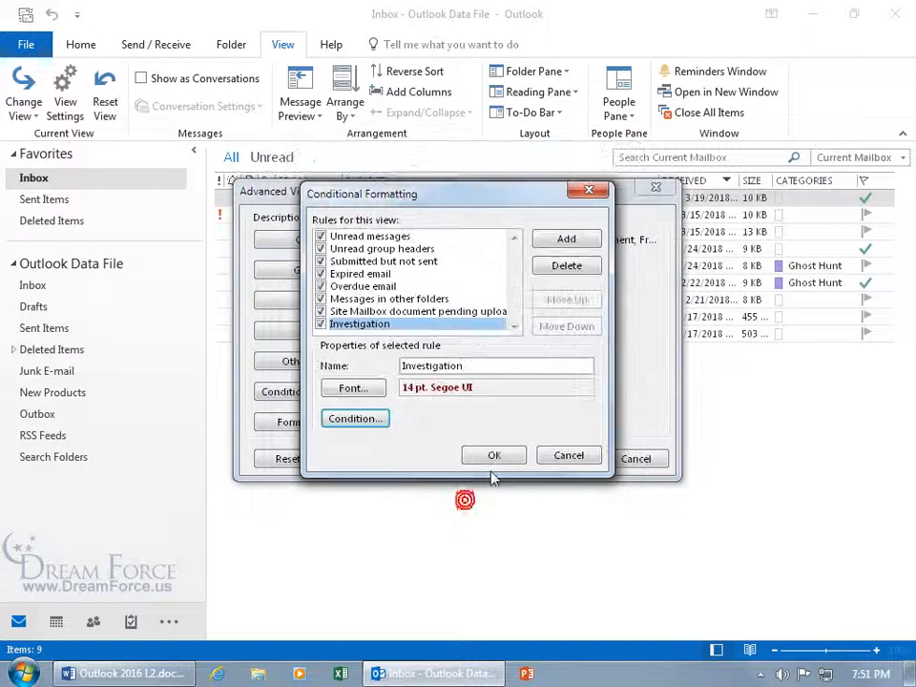
pyautogui.click(496, 455)
pyautogui.click(551, 458)
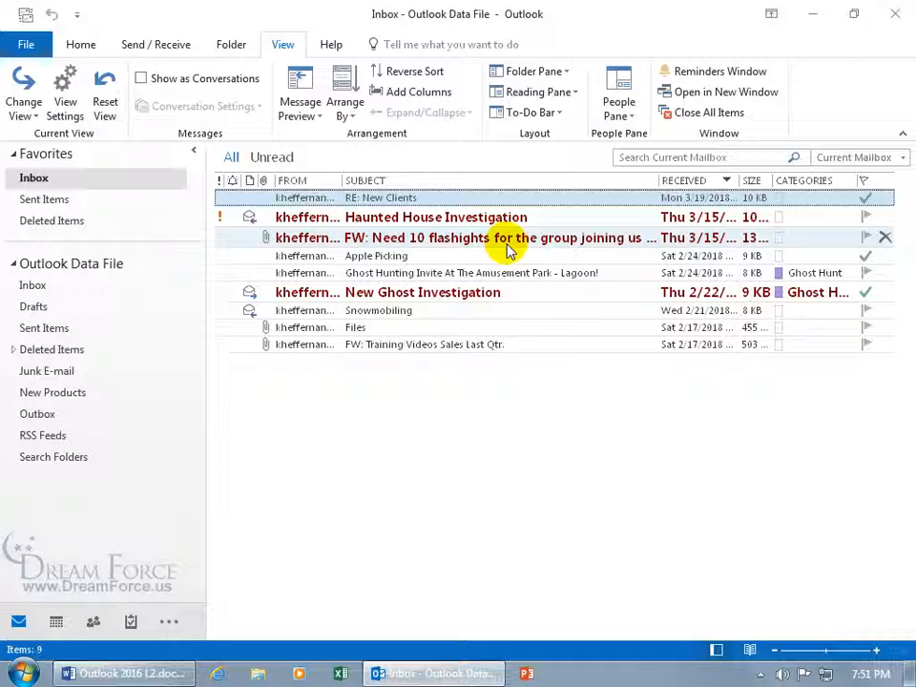
# - Disable the Investigation conditional formatting rule and apply the change to the Inbox view
pyautogui.click(67, 91)
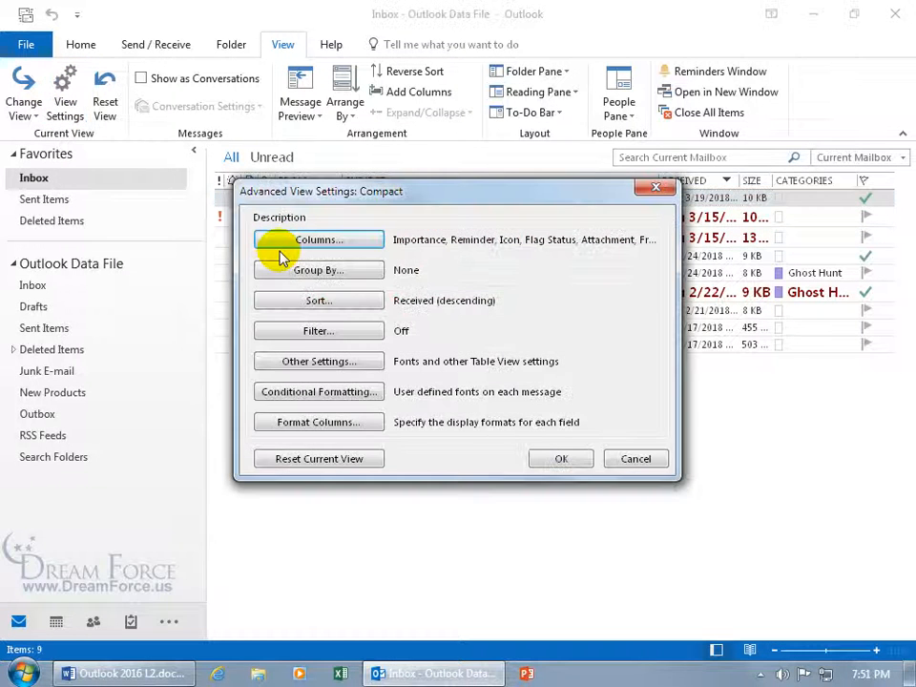
pyautogui.click(340, 395)
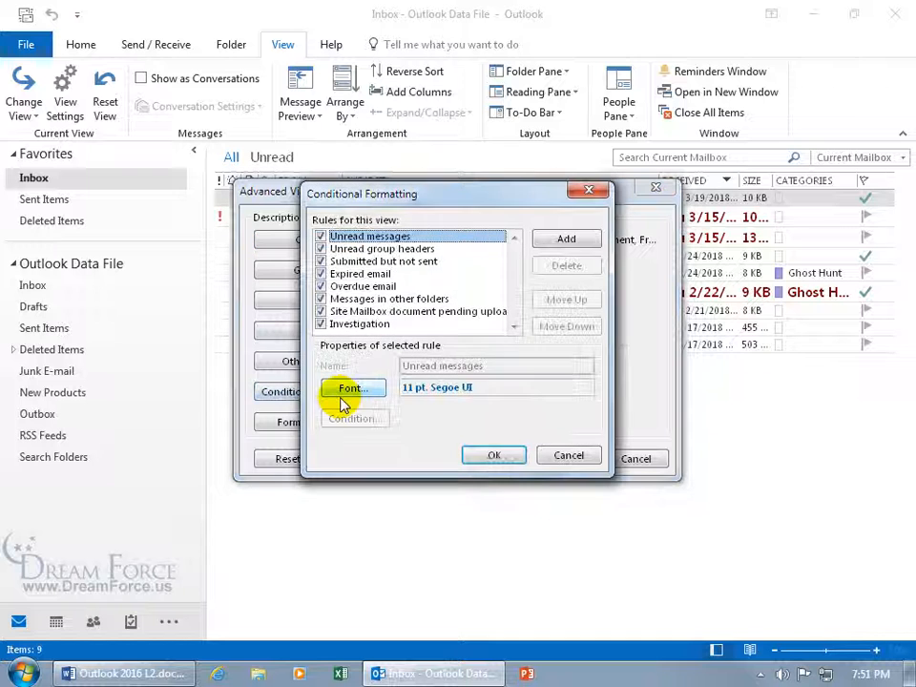
pyautogui.click(322, 324)
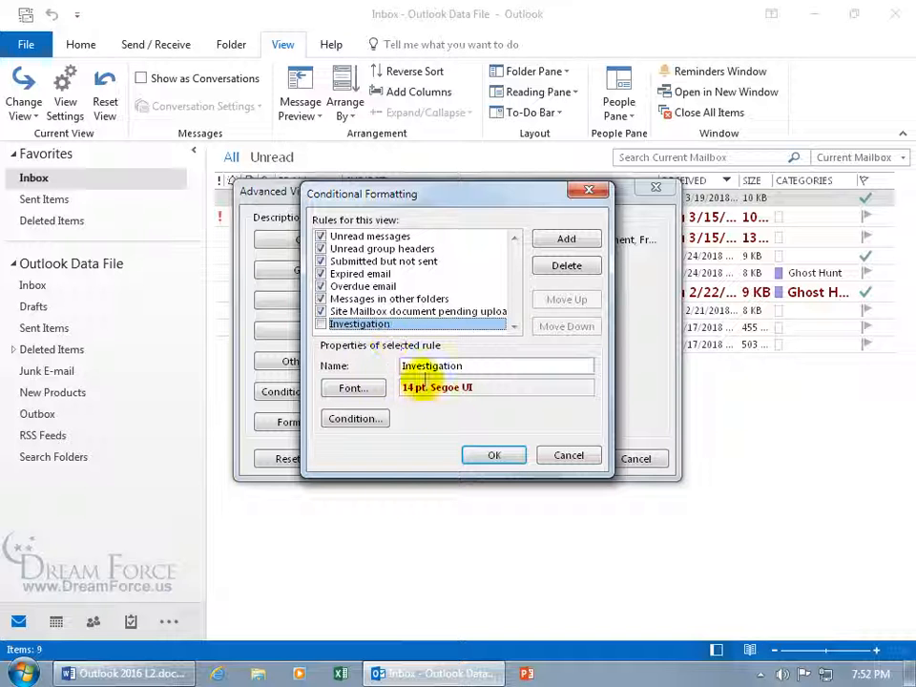
pyautogui.click(486, 456)
pyautogui.click(559, 462)
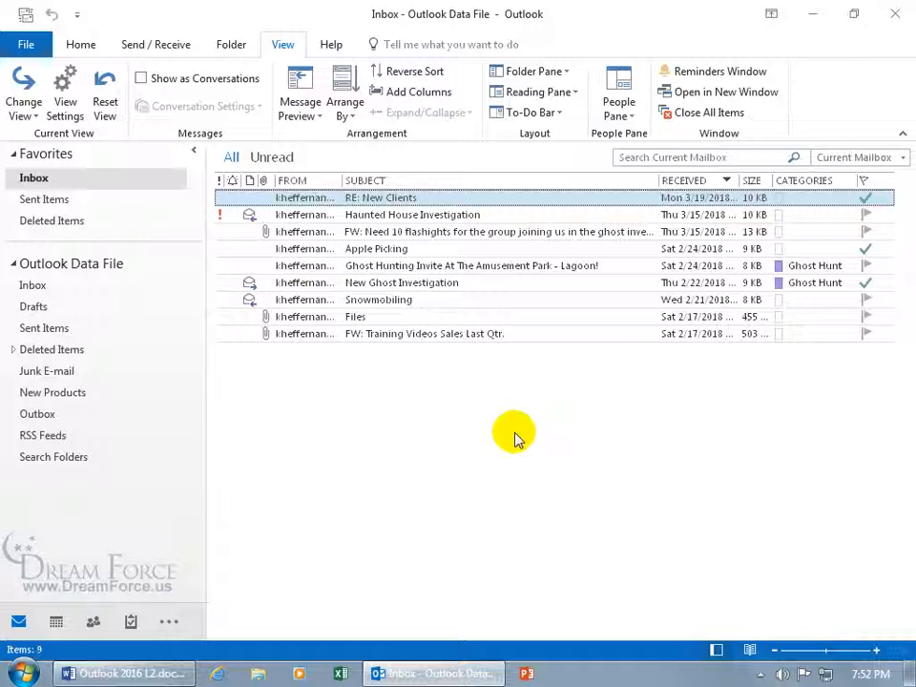
# - Delete the Investigation rule from the Inbox view's conditional formatting and apply the change
pyautogui.click(65, 103)
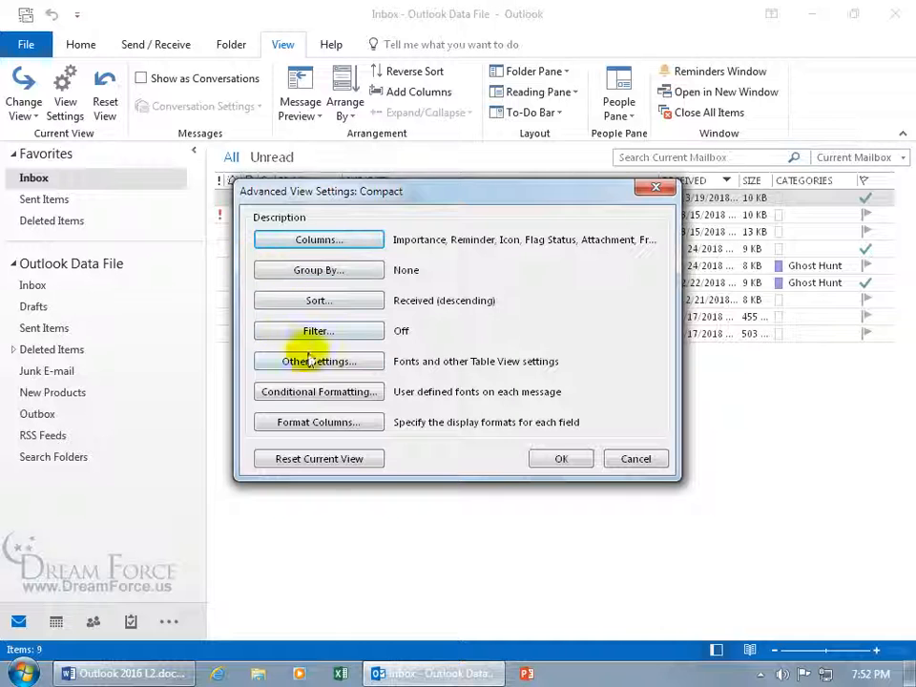
pyautogui.click(319, 391)
pyautogui.click(361, 325)
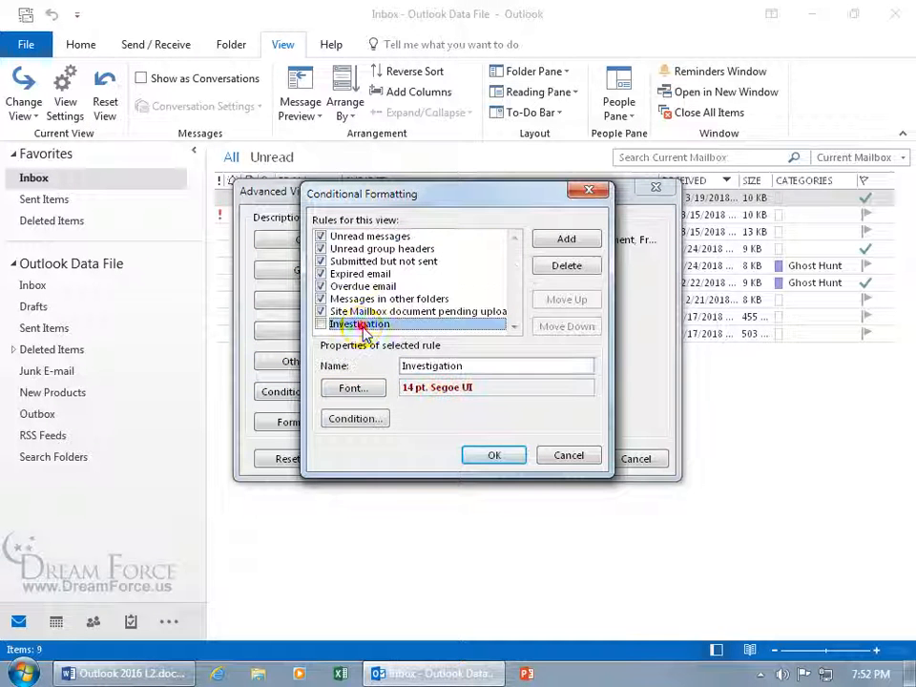
pyautogui.click(567, 269)
pyautogui.click(494, 456)
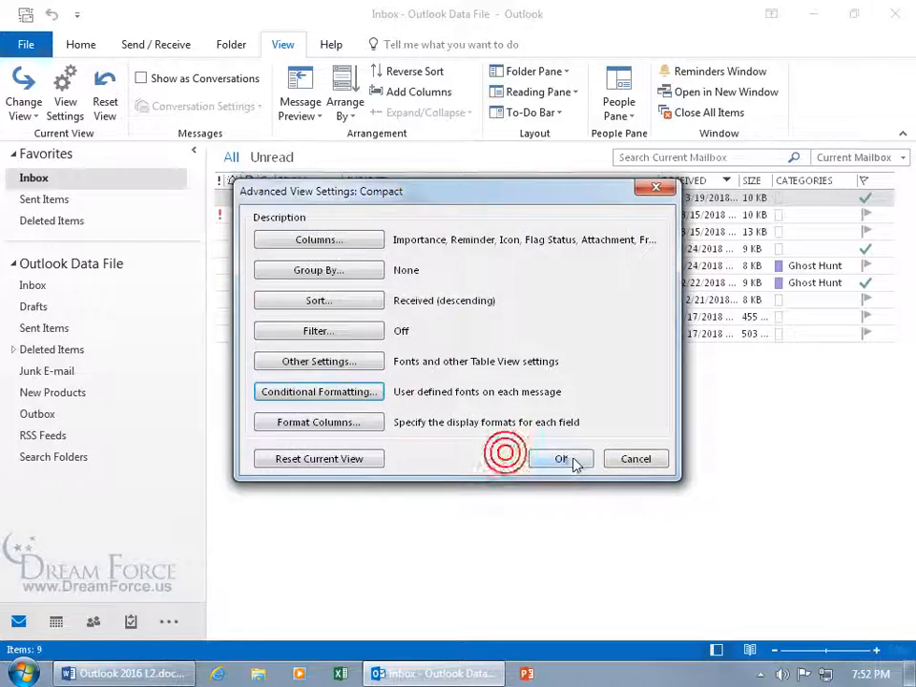
pyautogui.click(572, 462)
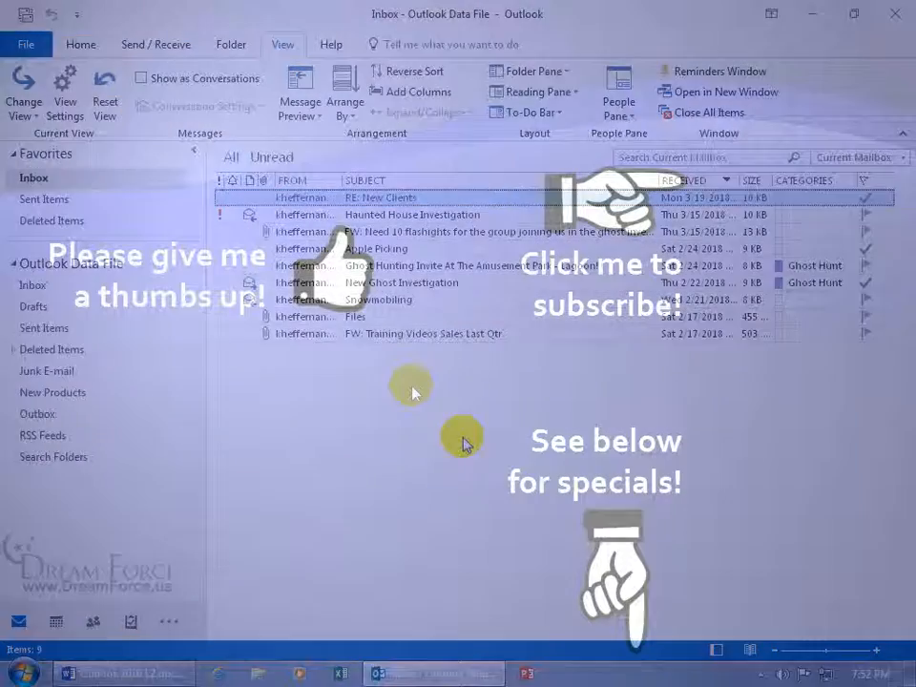